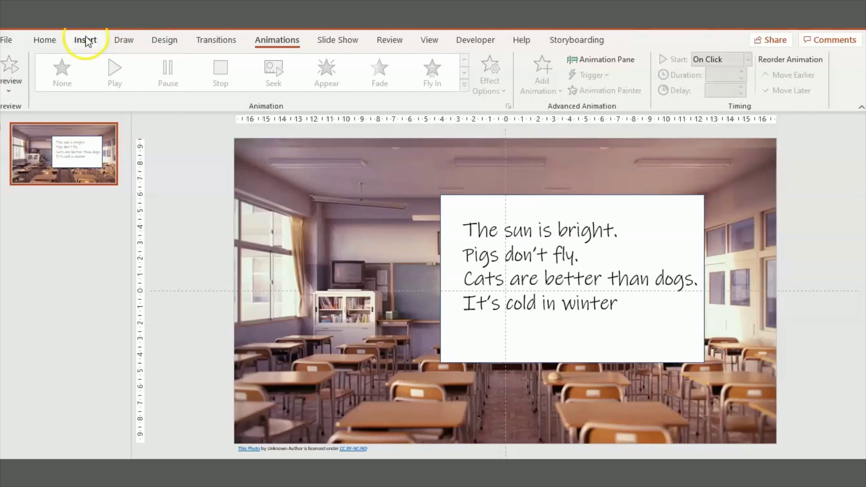
Insert part1.mp3 from the PC and drag its speaker icon to the slide's top-left corner.
click(85, 41)
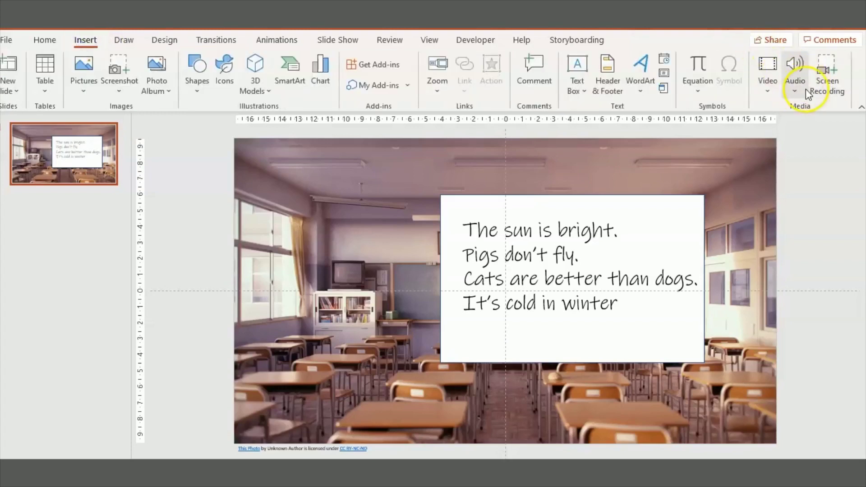
click(794, 88)
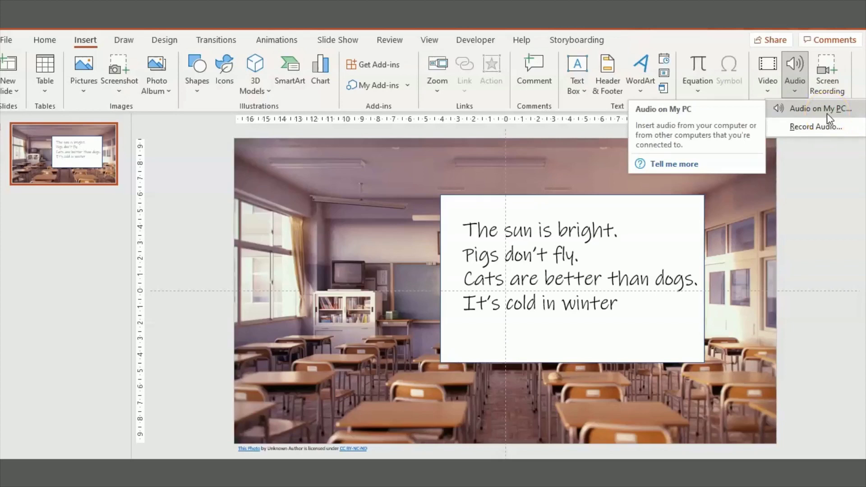
click(827, 113)
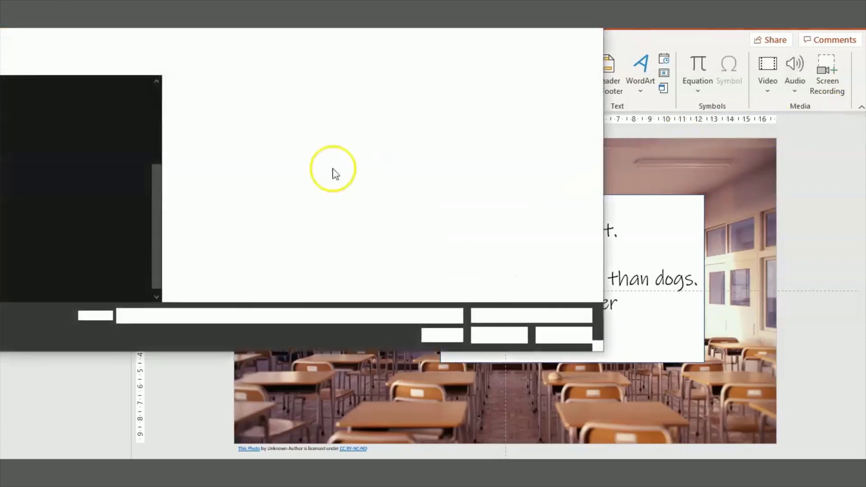
click(193, 101)
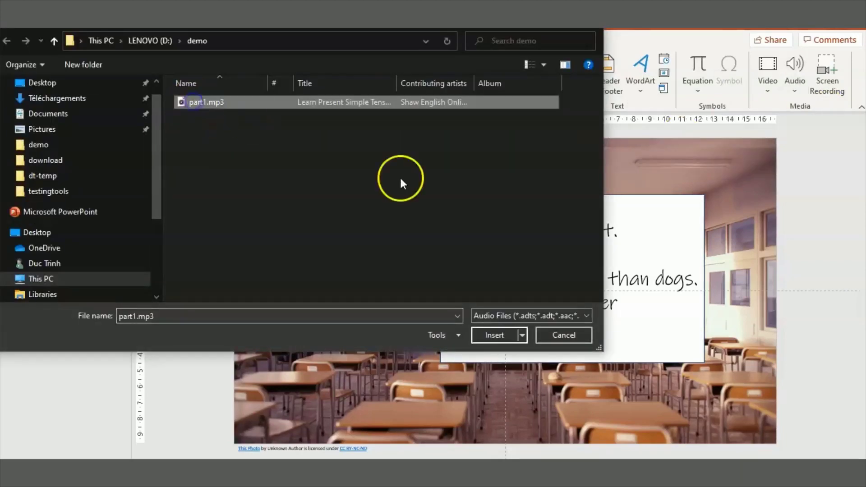
click(501, 342)
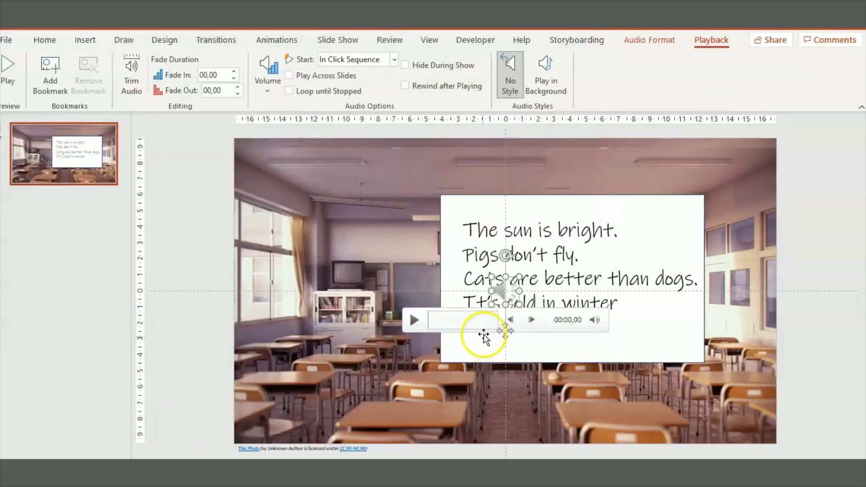
mouse_move(496, 293)
mouse_down()
mouse_move(262, 162)
mouse_move(263, 177)
mouse_up()
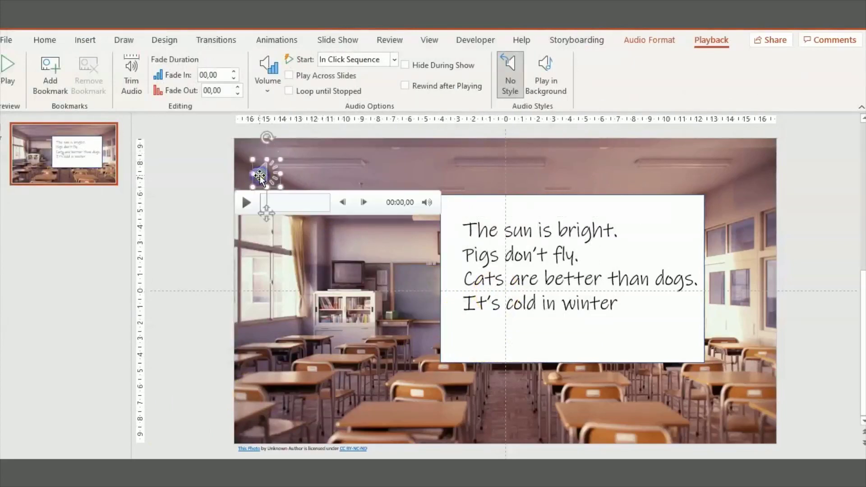
Paste the Bitmoji teacher picture onto the slide and zoom in on her face.
click(210, 328)
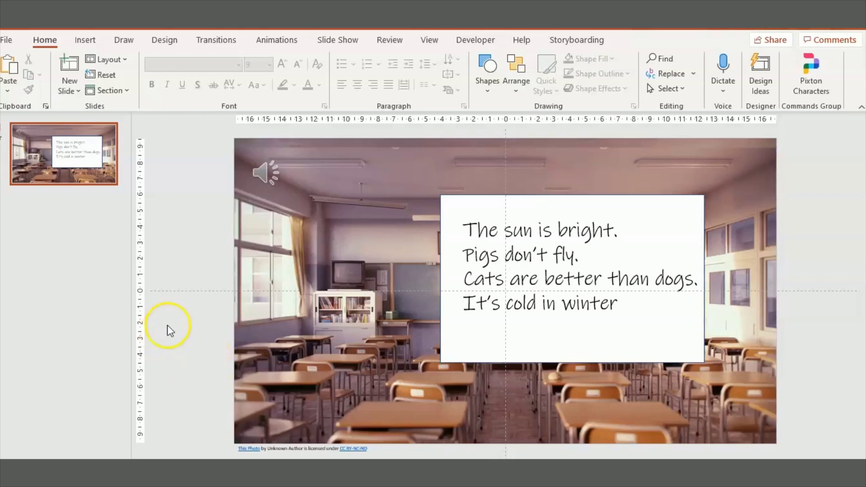
key(ctrl+v)
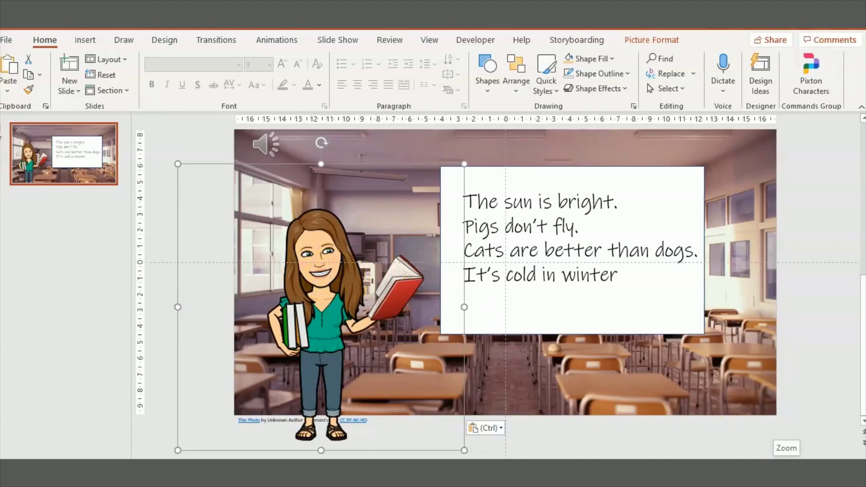
scroll(505, 289, up, 1)
scroll(505, 289, up, 1)
scroll(505, 288, up, 1)
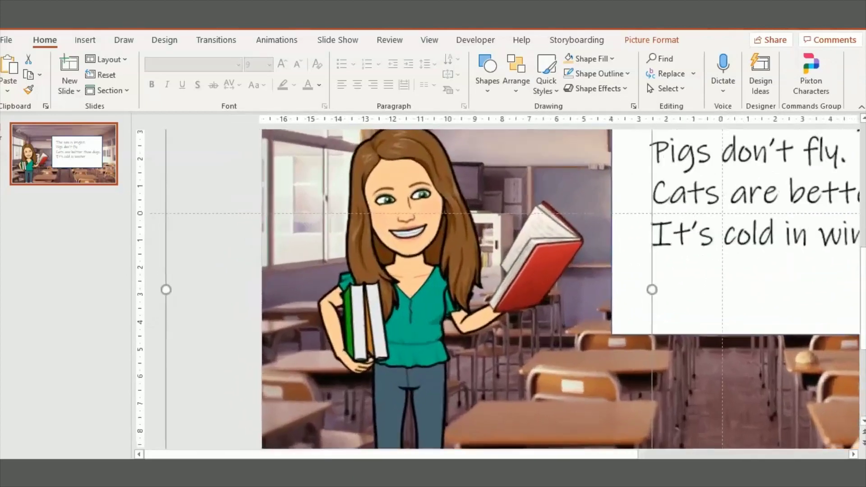
scroll(505, 289, up, 2)
scroll(536, 280, up, 1)
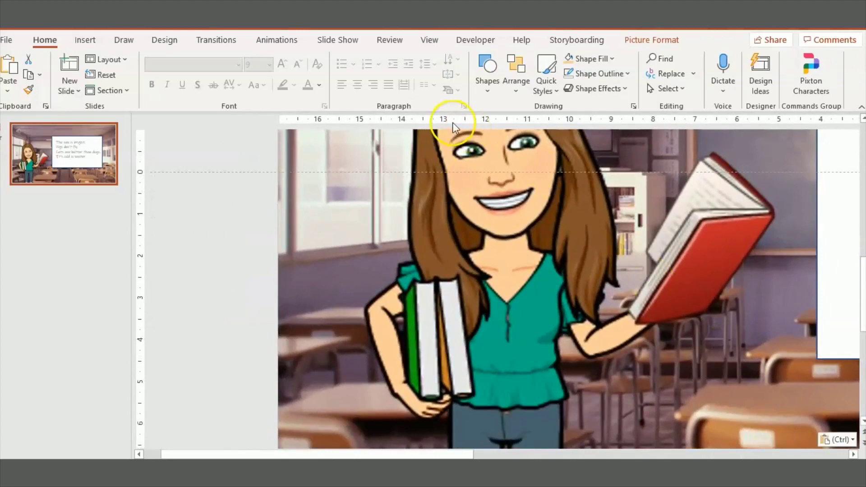
Trace a Freeform: Scribble shape around the Bitmoji's mouth.
click(489, 91)
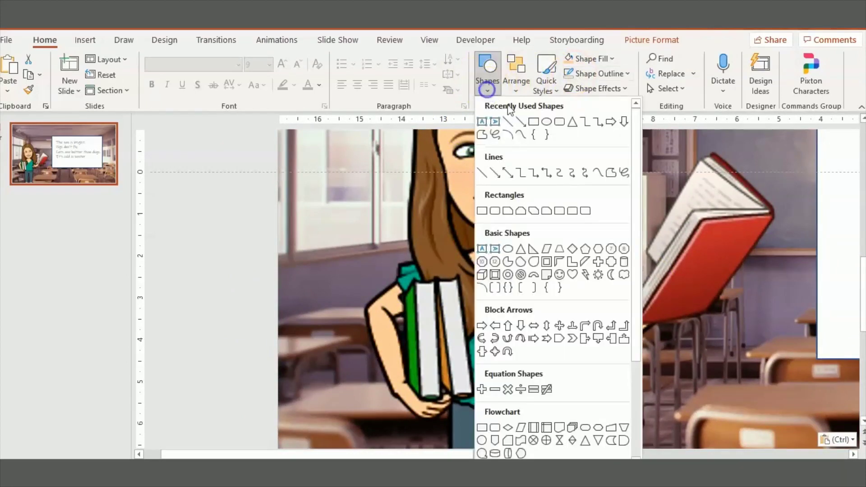
click(481, 134)
mouse_move(527, 181)
mouse_down()
mouse_move(475, 204)
mouse_move(529, 208)
mouse_up()
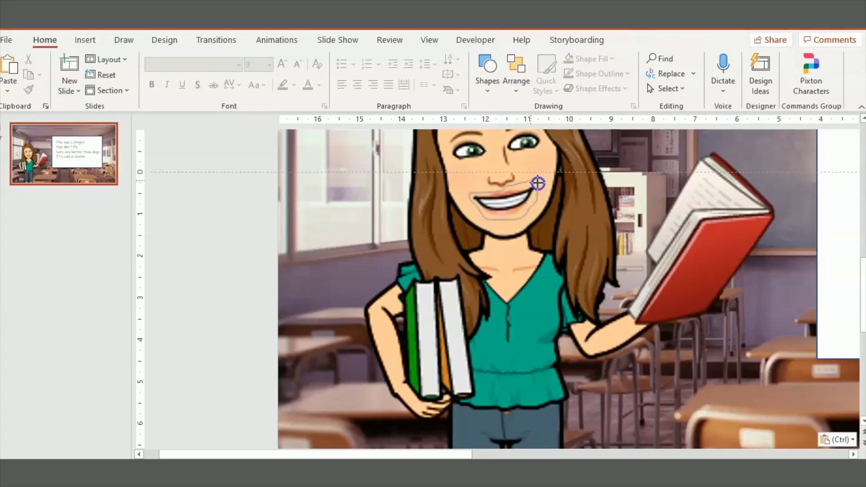
drag(530, 208, 532, 179)
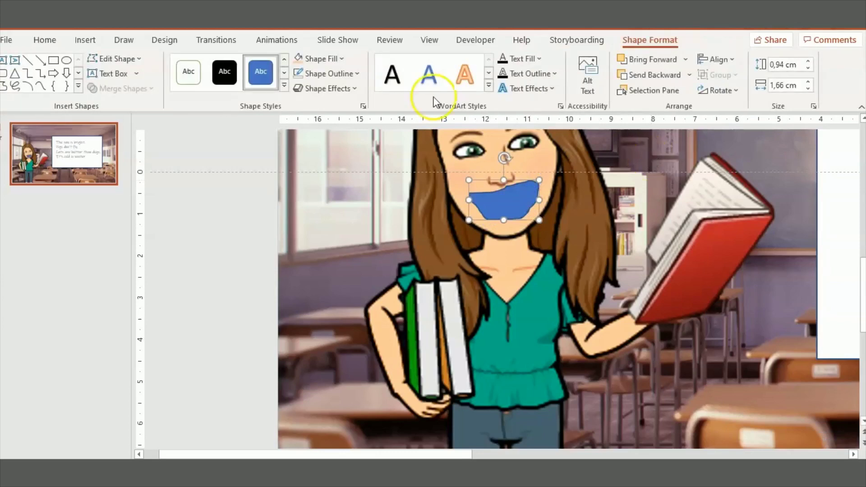
Fill the mouth shape with the eyedropper-sampled skin colour and give it no outline.
click(342, 62)
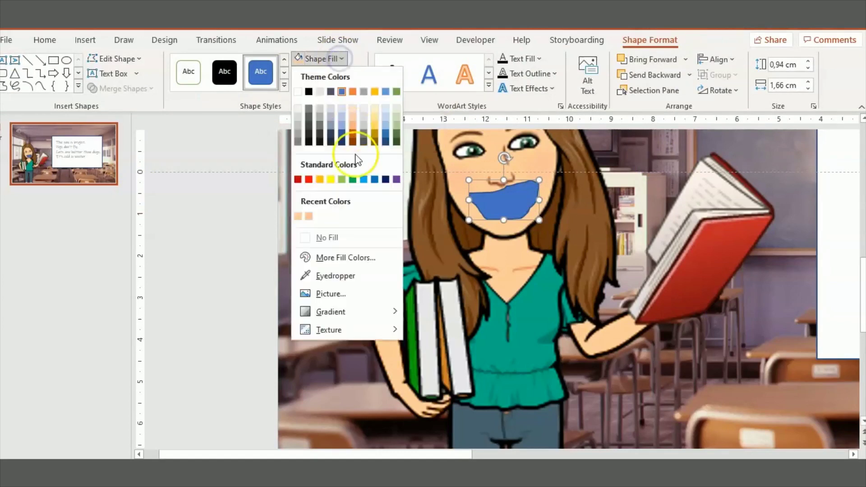
click(356, 276)
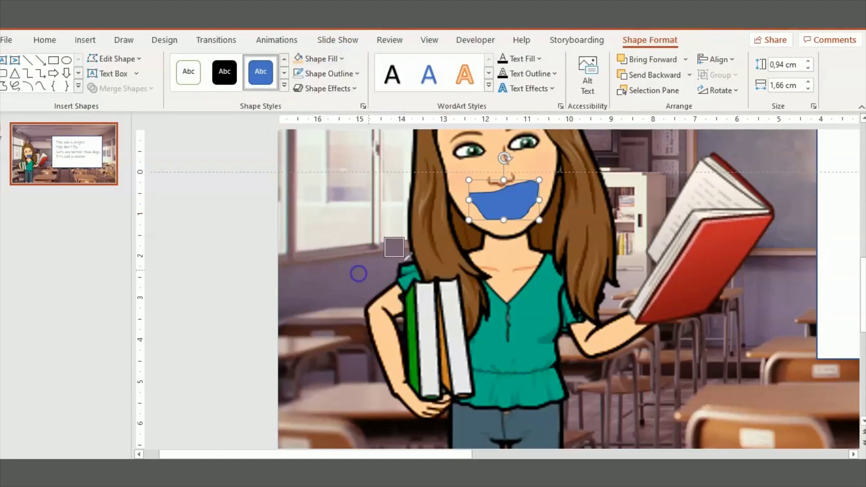
click(512, 229)
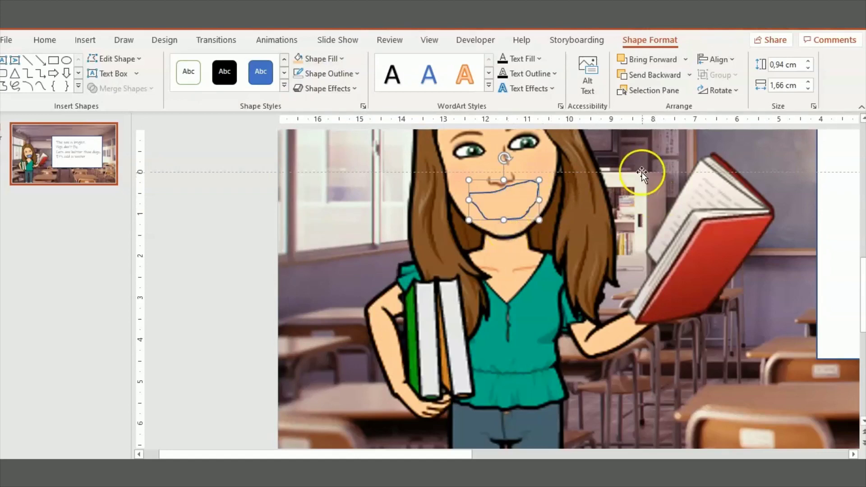
click(351, 75)
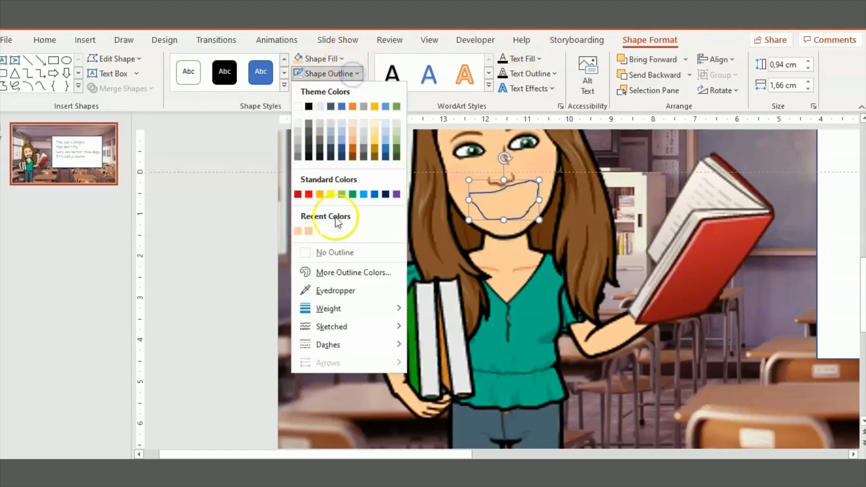
click(311, 254)
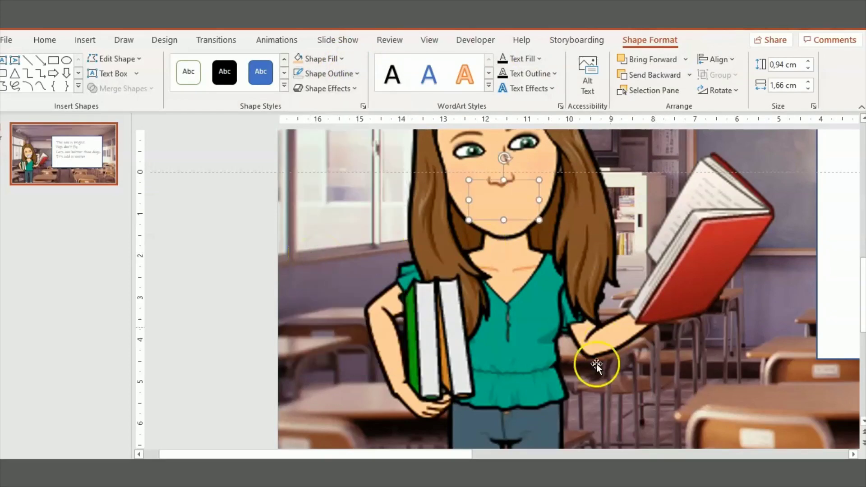
Group the Bitmoji picture with its mouth cover and shift the group slightly right.
click(787, 451)
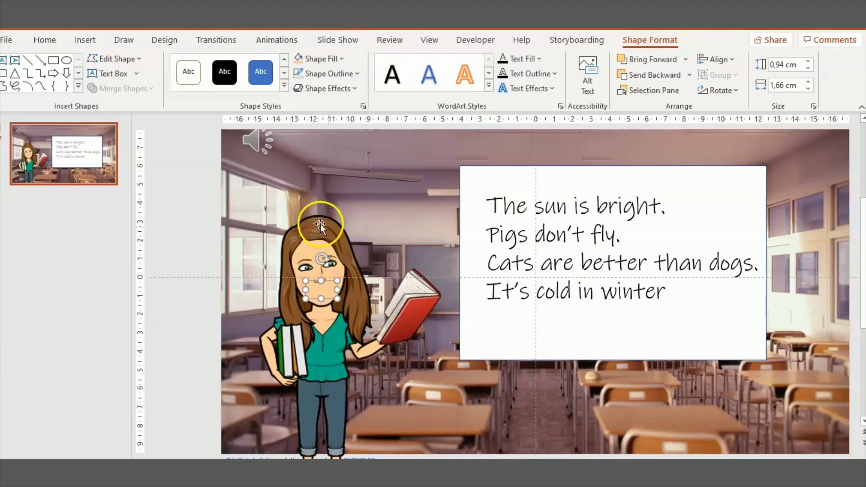
click(339, 239)
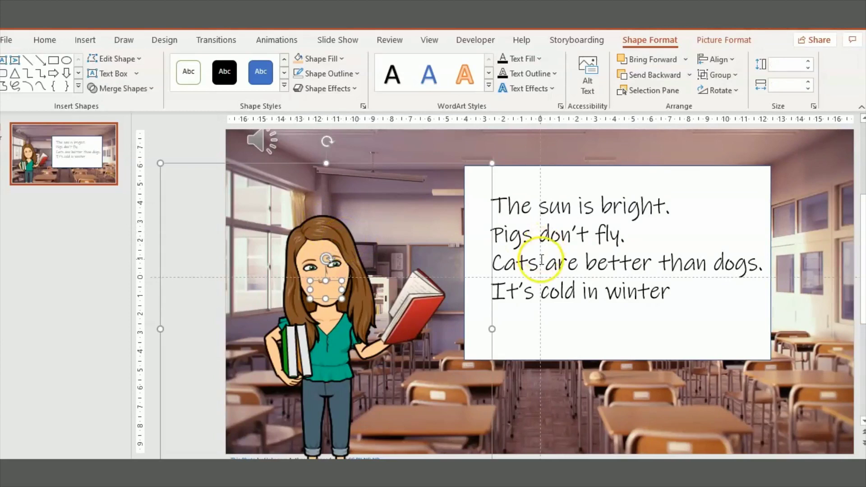
click(331, 291)
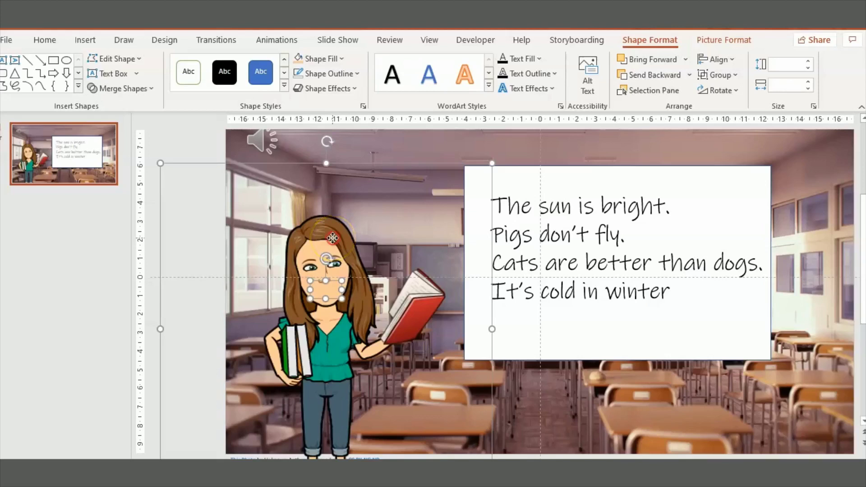
right_click(334, 243)
mouse_move(369, 292)
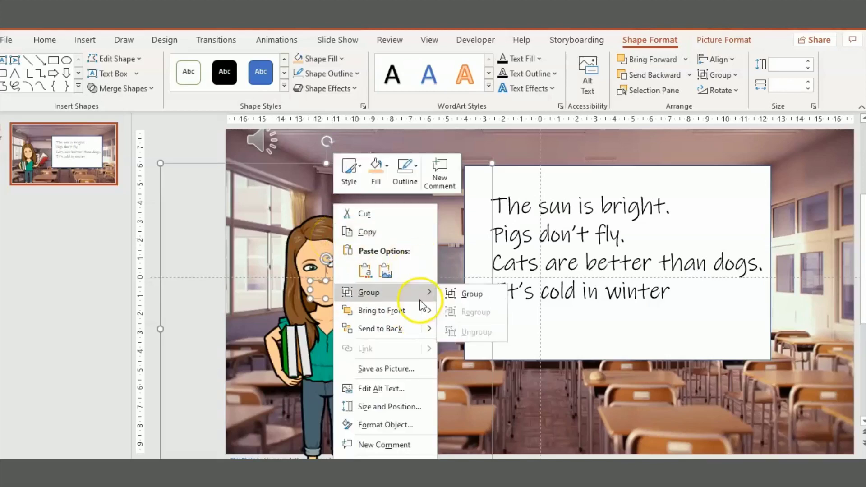
click(465, 294)
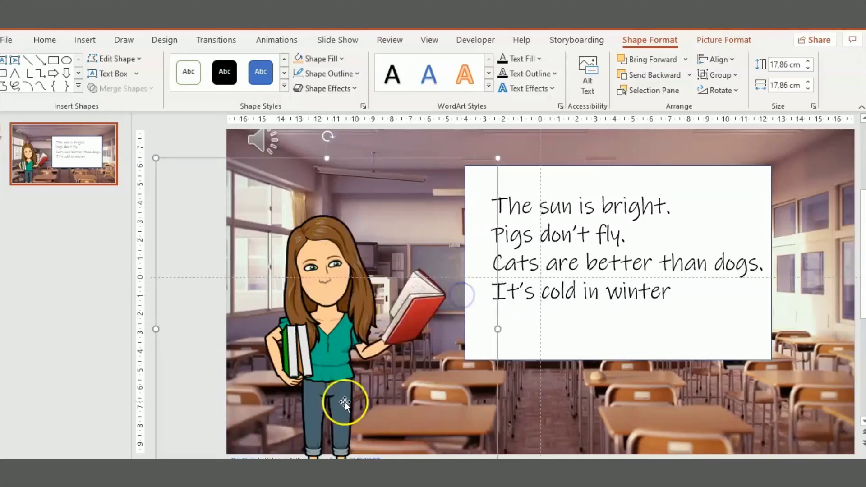
drag(331, 330, 353, 319)
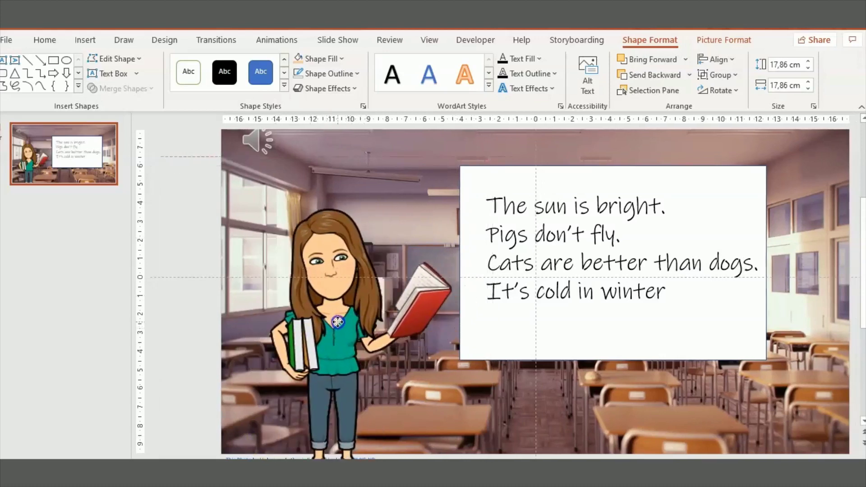
drag(353, 319, 336, 328)
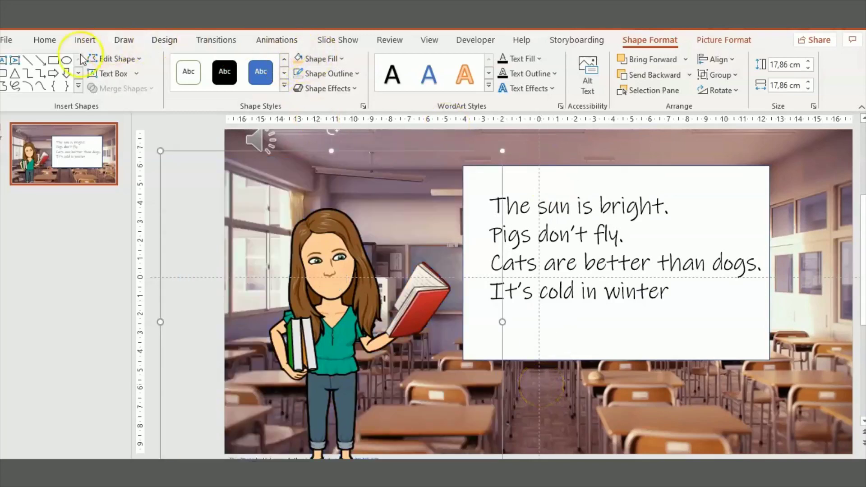
Draw a small blue oval over the Bitmoji's mouth.
click(67, 60)
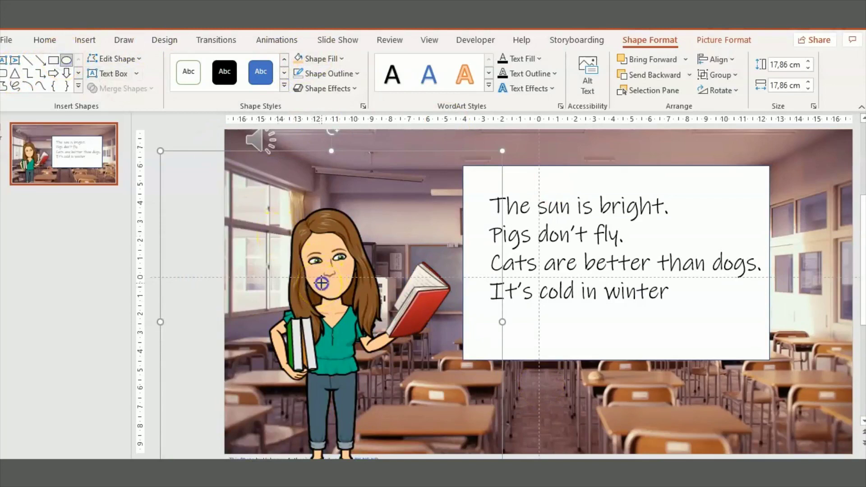
drag(321, 280, 346, 292)
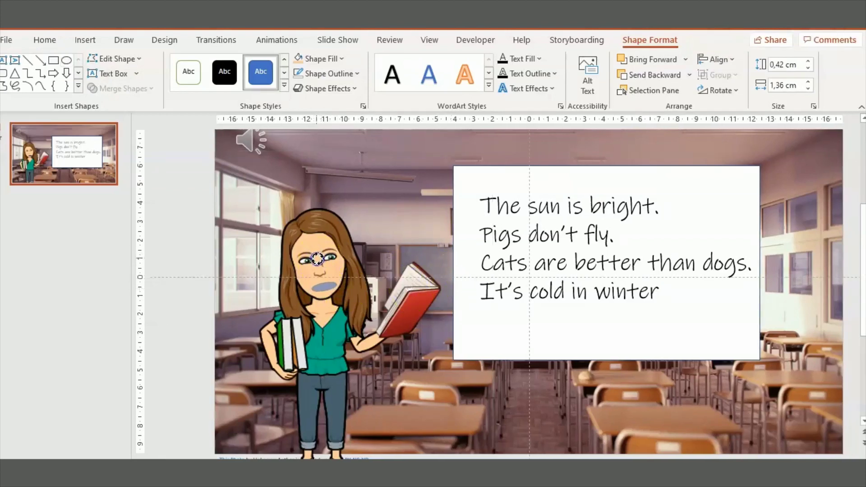
click(342, 288)
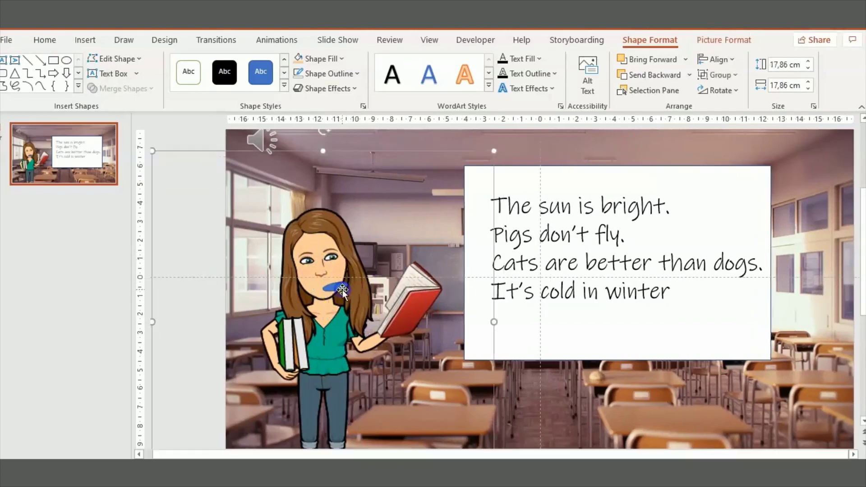
click(341, 289)
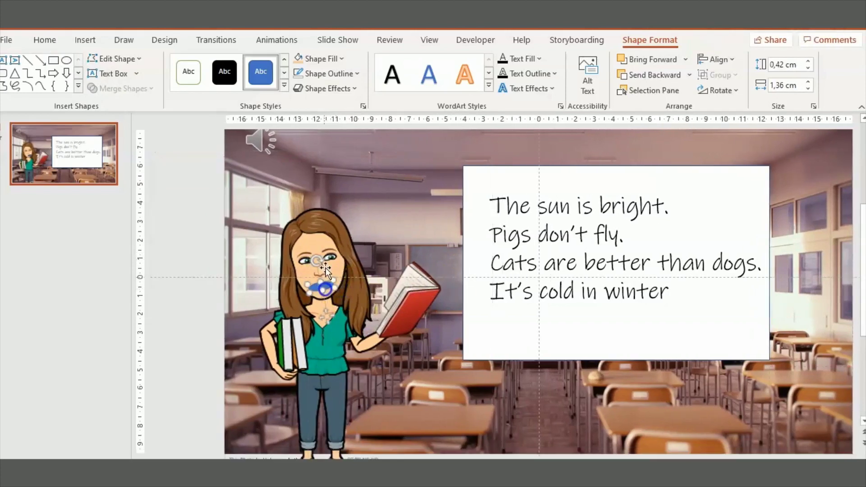
drag(316, 261, 315, 260)
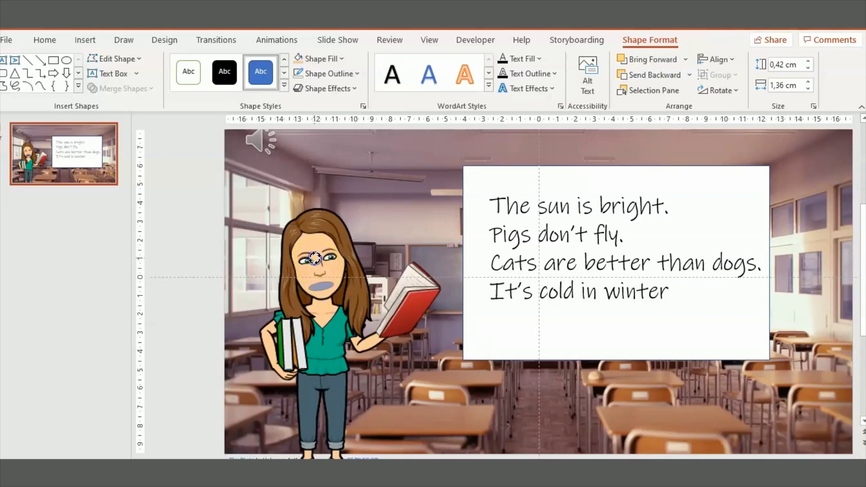
Move, reshape and tilt the oval onto the lips at about 0.46 × 0.94 cm.
click(309, 290)
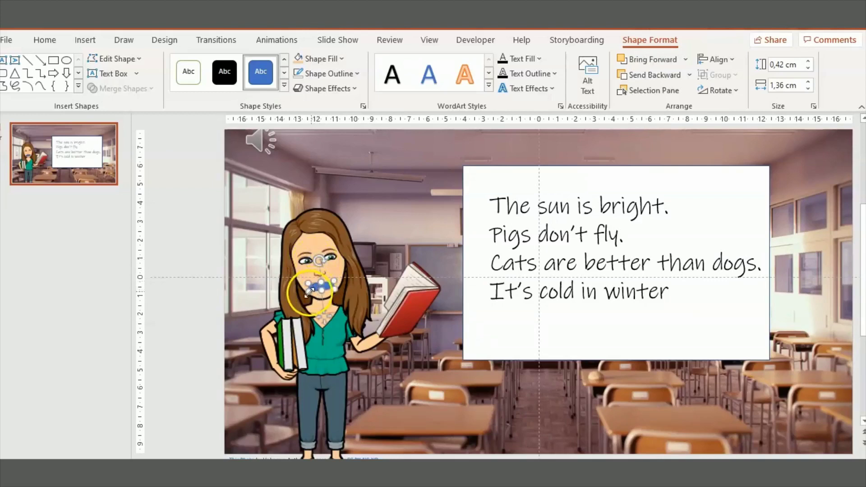
drag(310, 291, 318, 290)
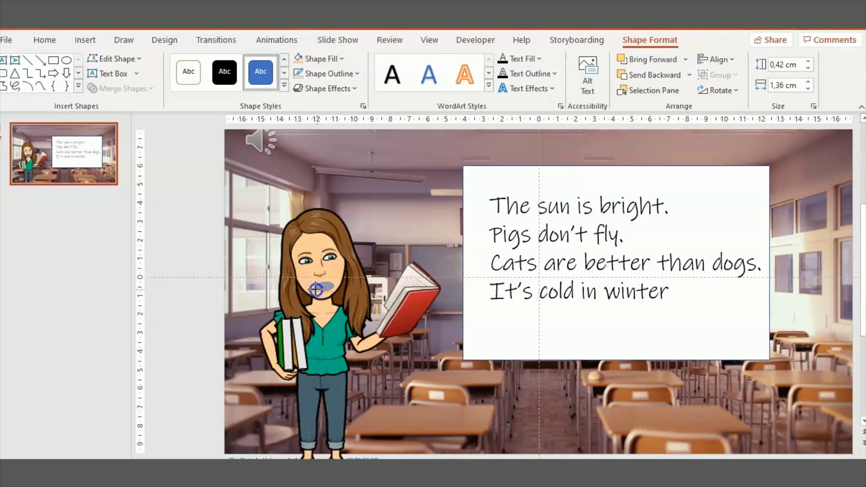
mouse_move(315, 290)
mouse_down()
mouse_move(329, 287)
mouse_move(321, 286)
mouse_up()
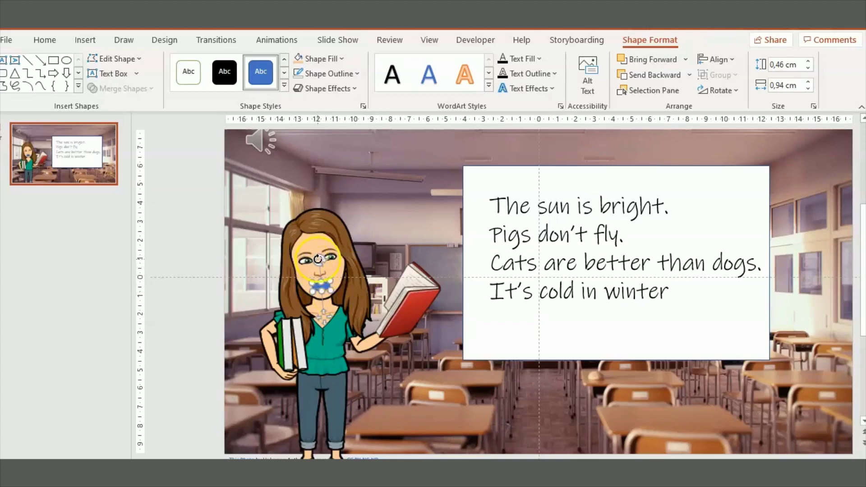
drag(319, 260, 317, 261)
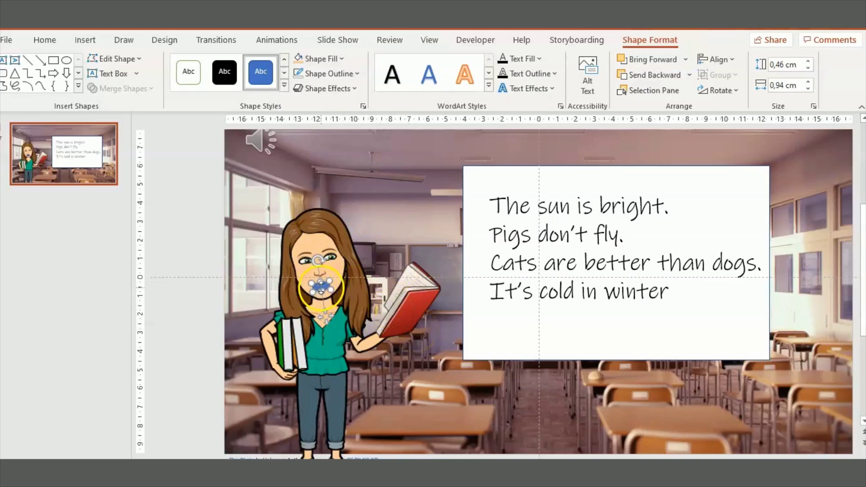
click(500, 392)
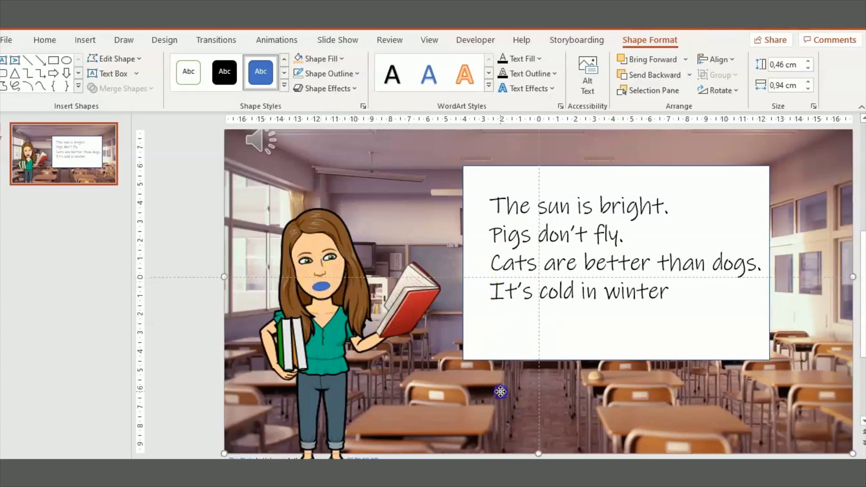
click(320, 287)
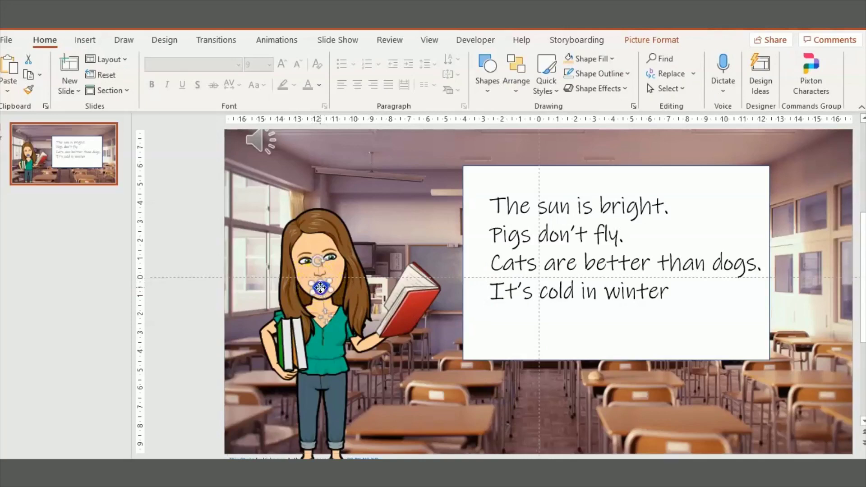
double_click(320, 287)
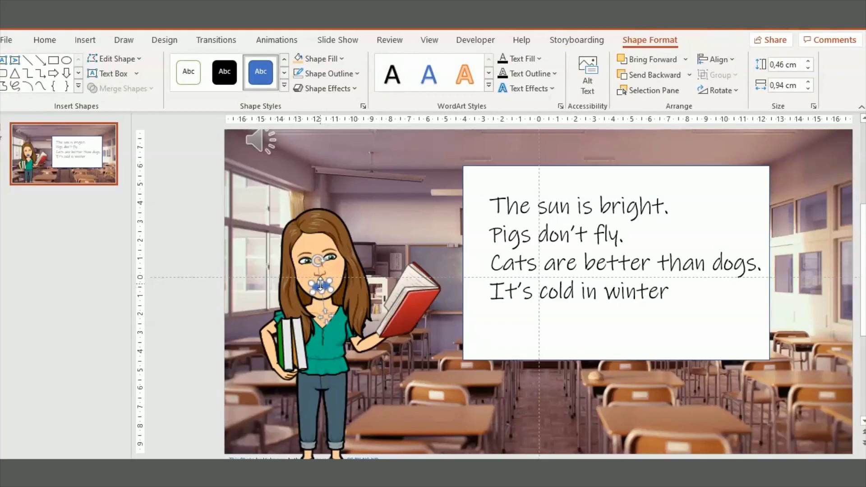
Give the mouth oval the alt text '%%MAGICMOUTH% %%FEMALE%'.
right_click(321, 285)
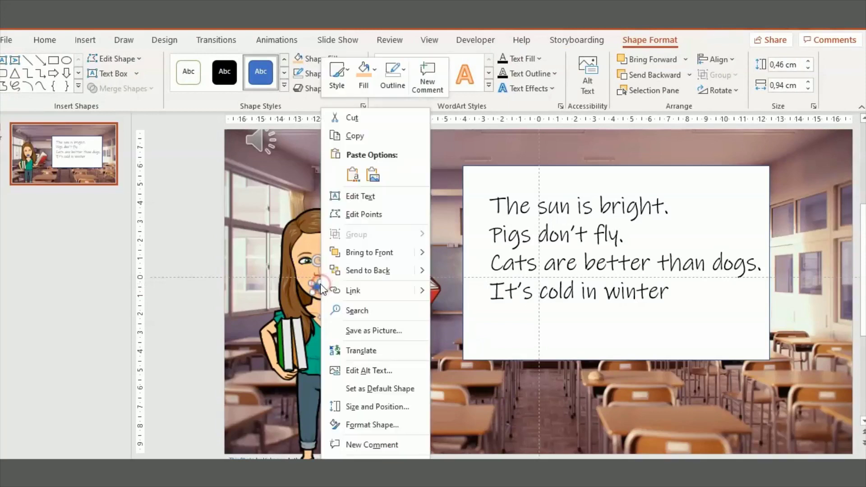
click(368, 371)
click(741, 267)
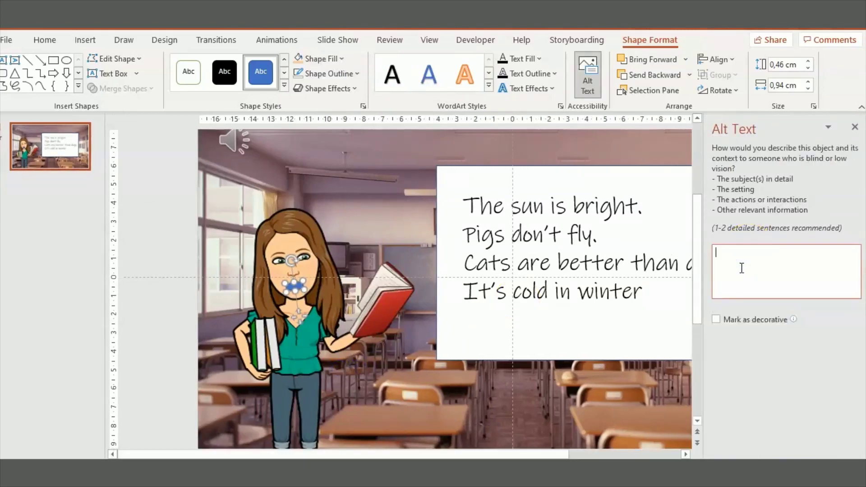
text(%%)
text(MAGIC)
text(MOUTH)
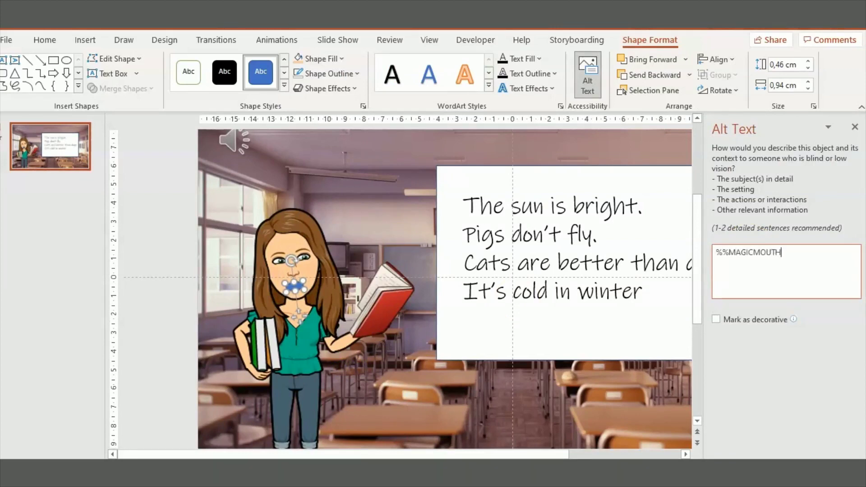
text(%)
text(%%)
text(FM)
key(BackSpace)
text(EM)
text(ALE%)
click(607, 395)
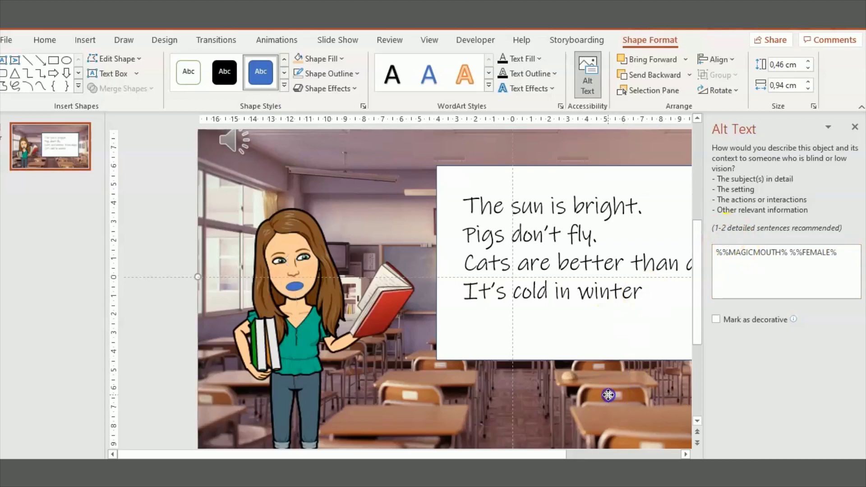
Close the Alt Text pane and give the Bitmoji an Appear animation starting With Previous.
click(856, 124)
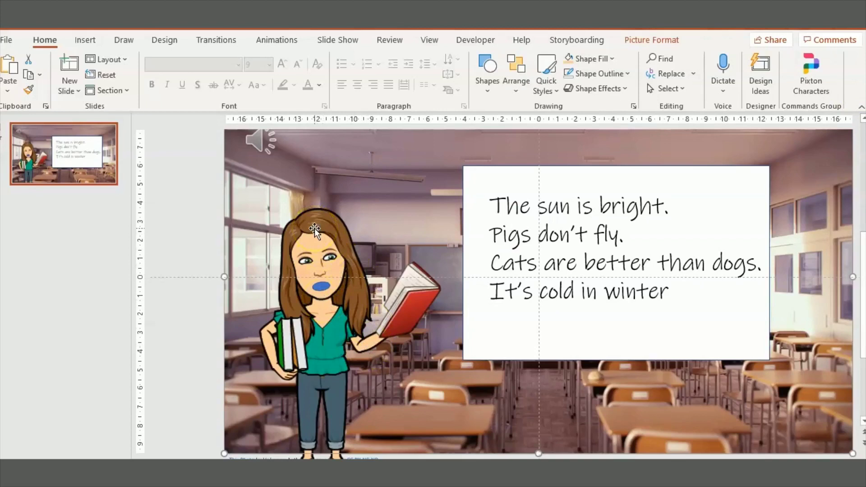
click(282, 41)
click(326, 240)
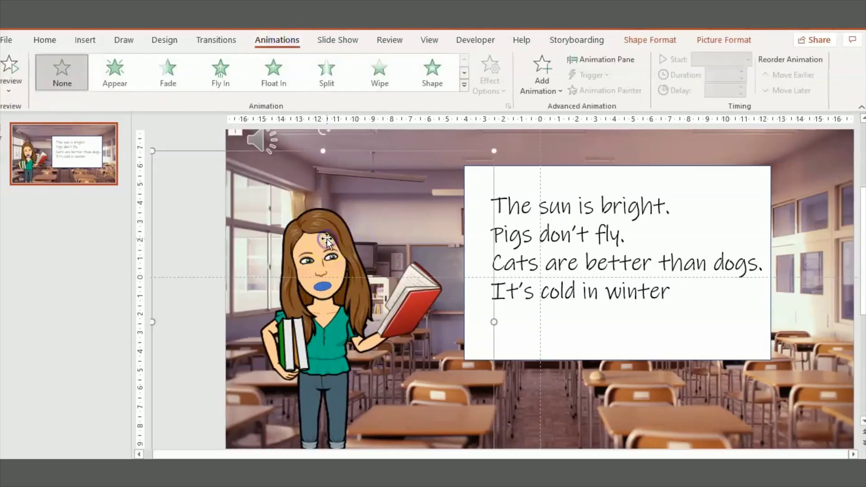
click(115, 74)
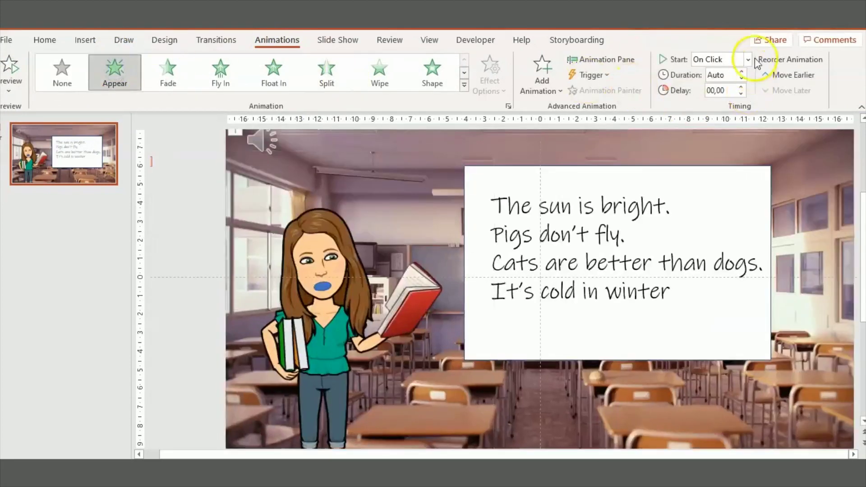
click(748, 59)
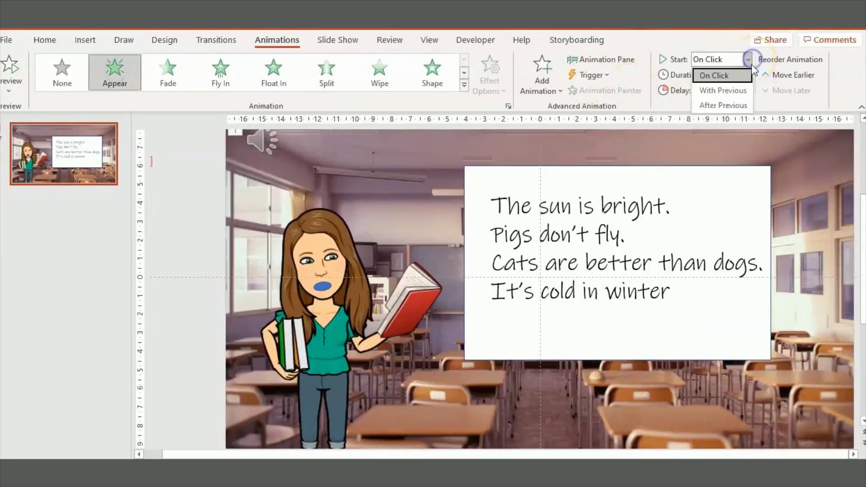
click(737, 89)
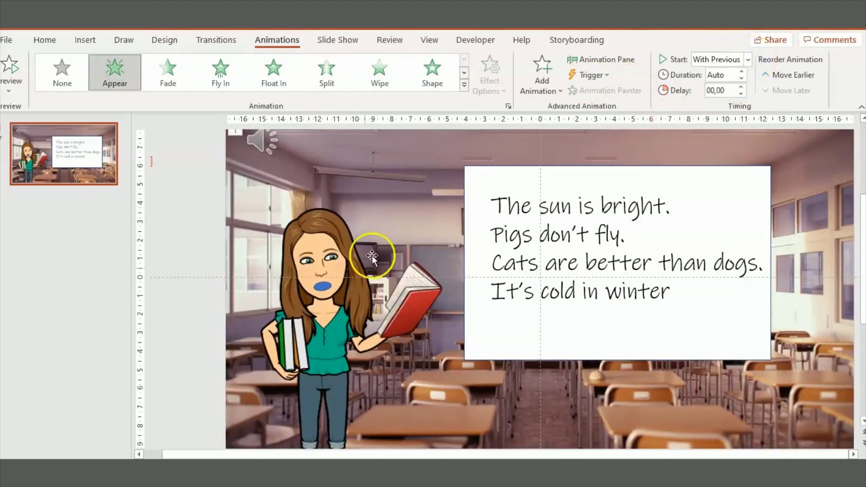
Give the mouth oval an Appear animation starting With Previous.
click(323, 286)
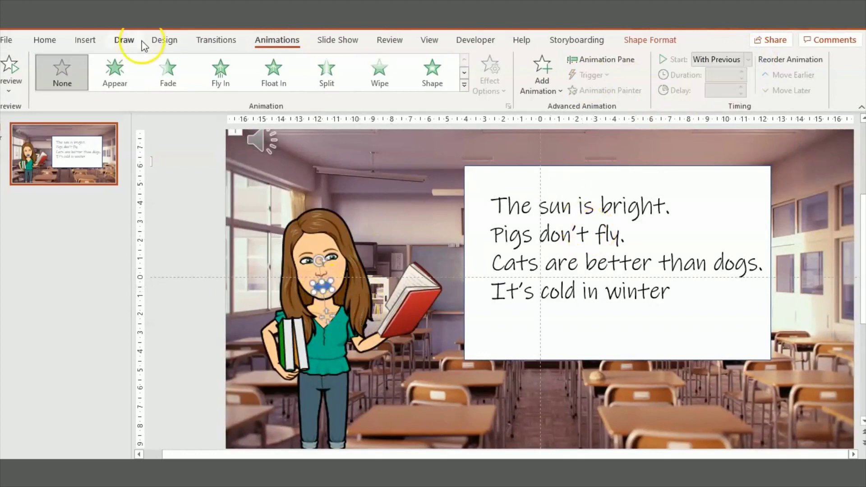
click(125, 74)
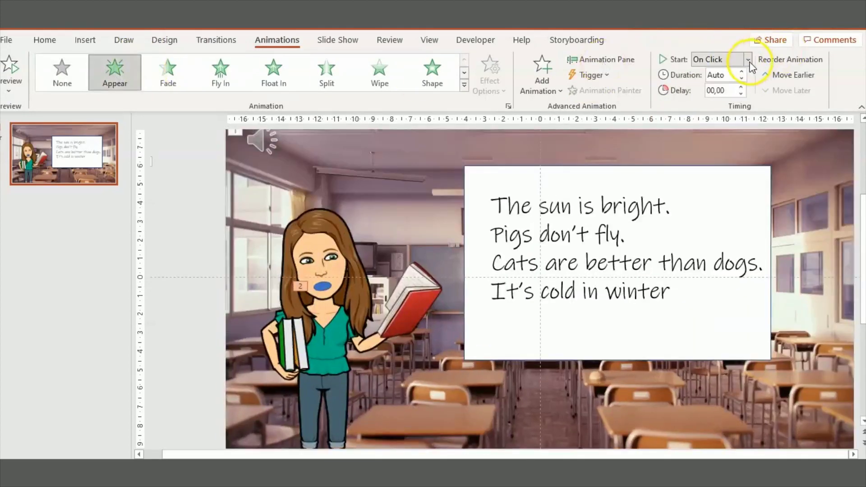
click(748, 61)
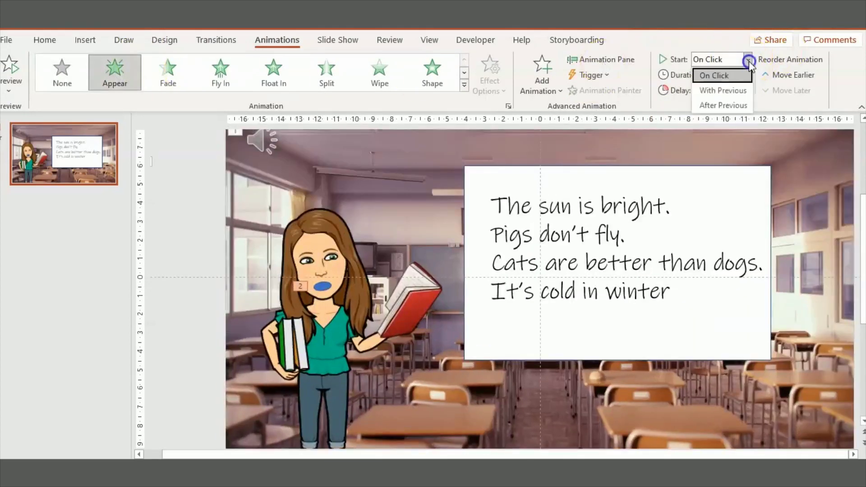
click(733, 89)
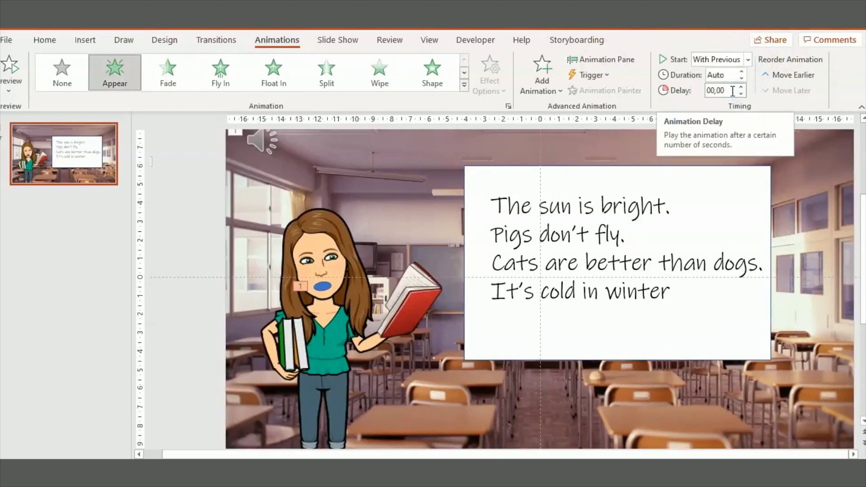
click(394, 151)
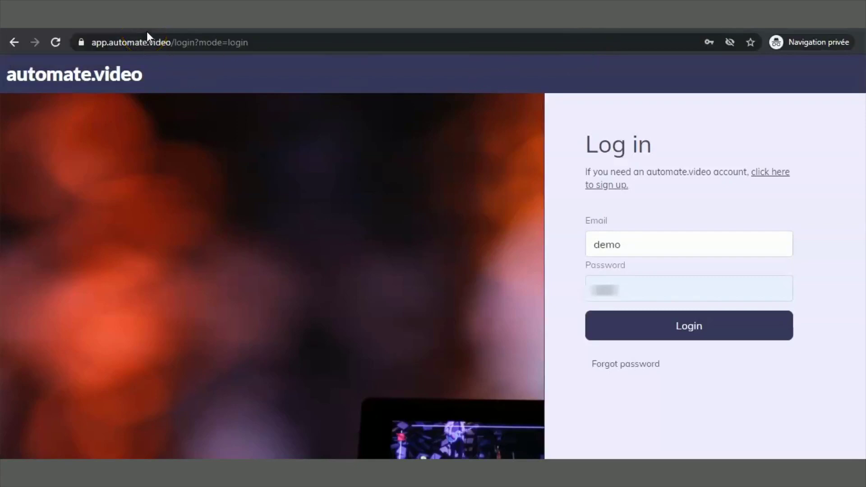
Log in to automate.video and reach the private New Project upload page.
click(678, 328)
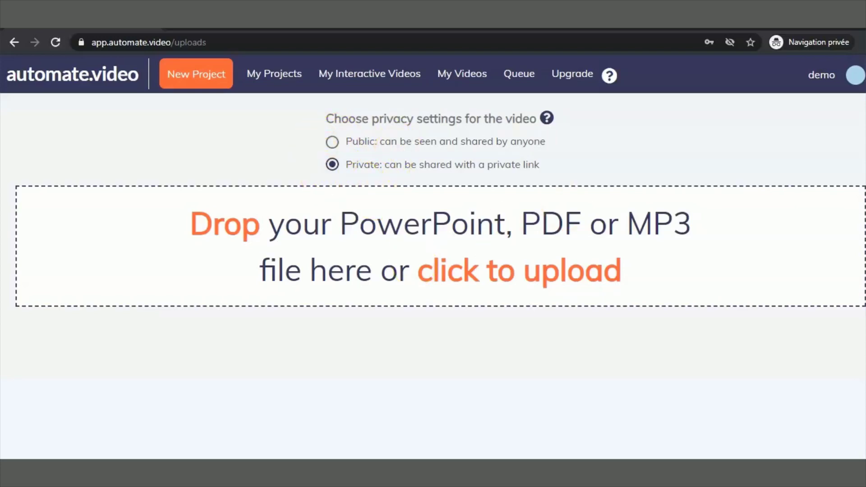
Upload testbitmoji.pptx with automatic background music and confirm the import.
mouse_move(756, 178)
mouse_down()
mouse_move(358, 284)
mouse_move(360, 268)
mouse_up()
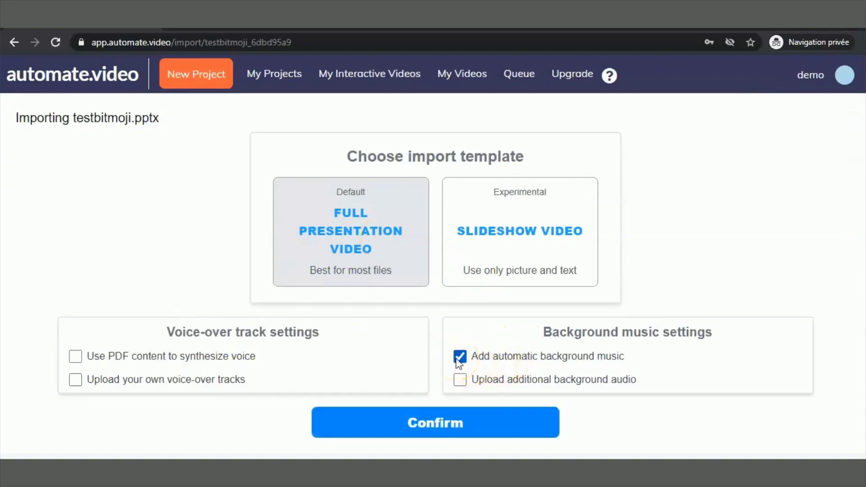
click(412, 423)
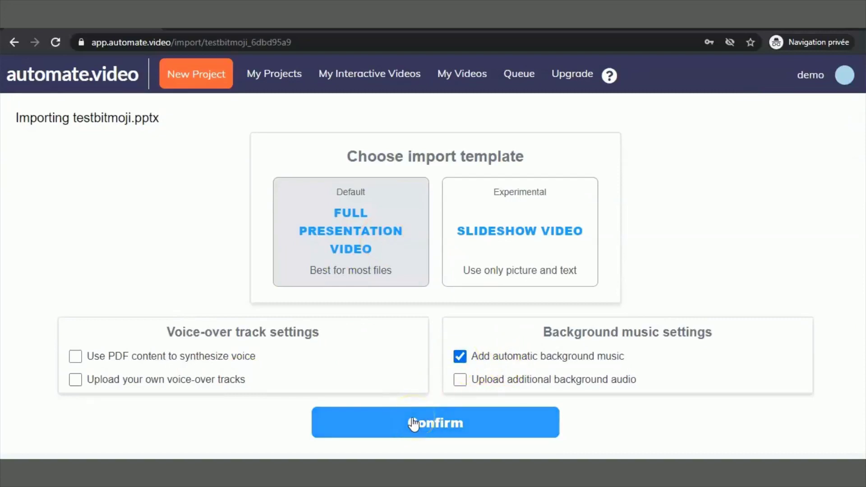